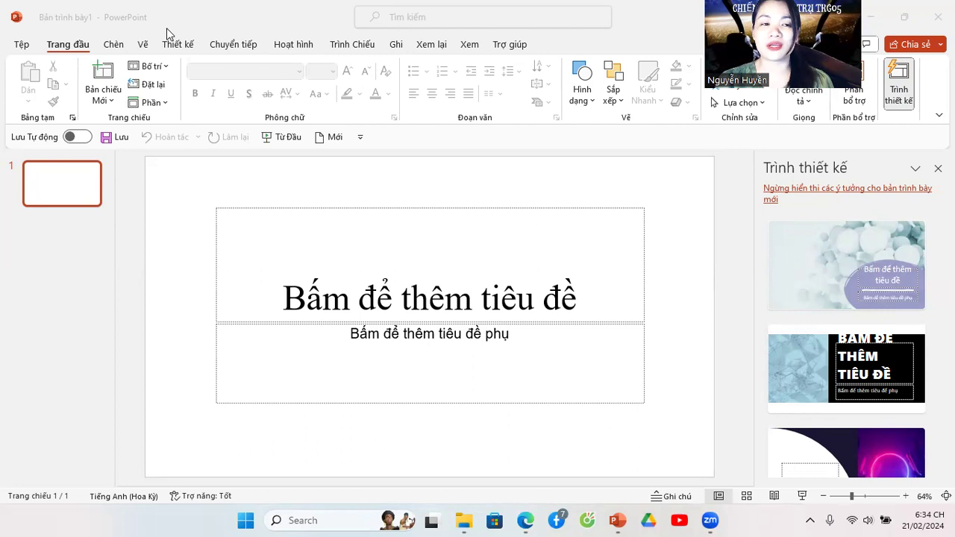
- Open the File (Tệp) backstage and expand More... (Xem thêm...) to reveal Options
{"action": "left_click", "coordinate": [167, 34]}
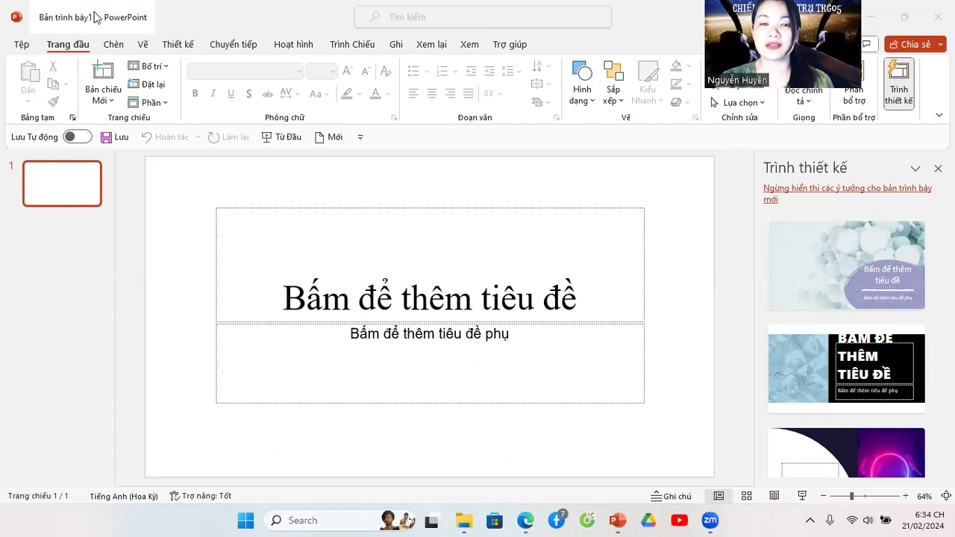
{"action": "left_click", "coordinate": [20, 47]}
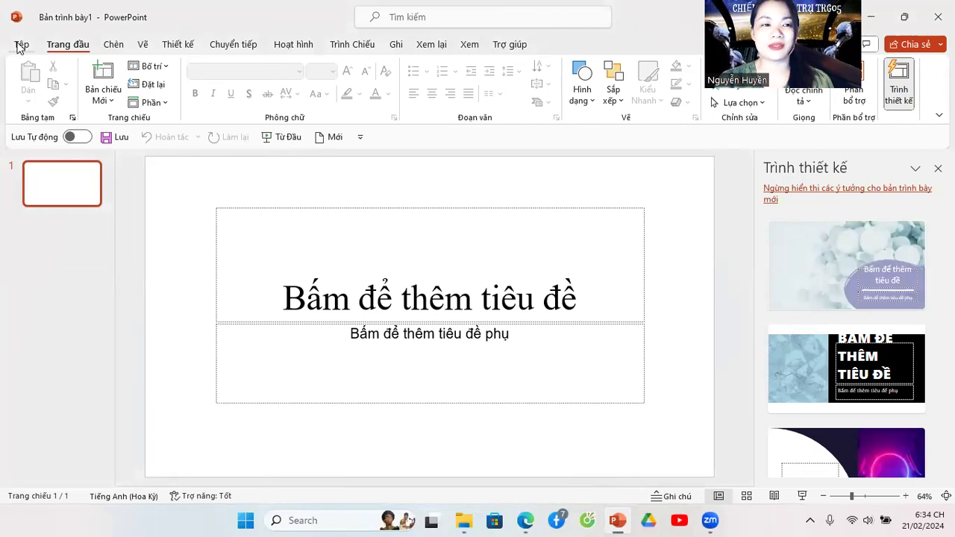
{"action": "left_click", "coordinate": [21, 46]}
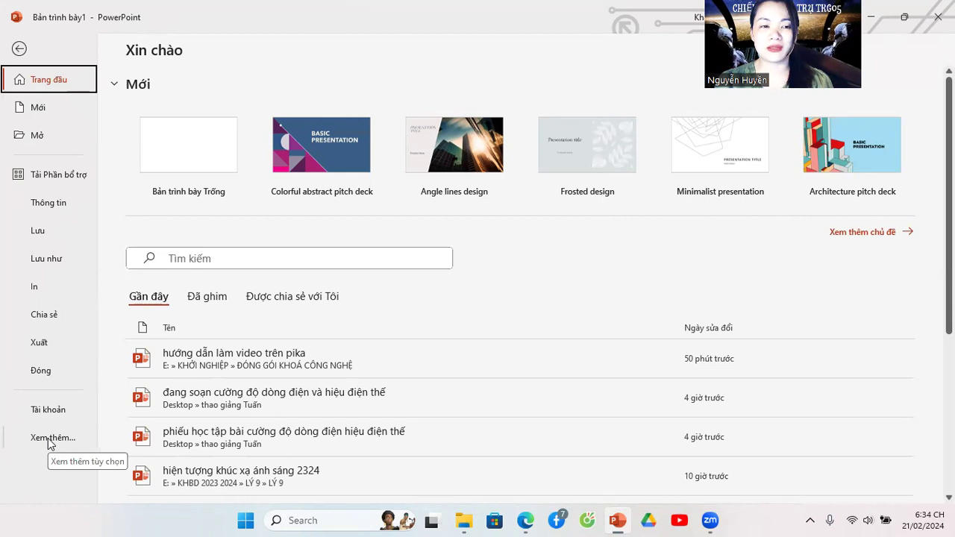
{"action": "left_click", "coordinate": [18, 51]}
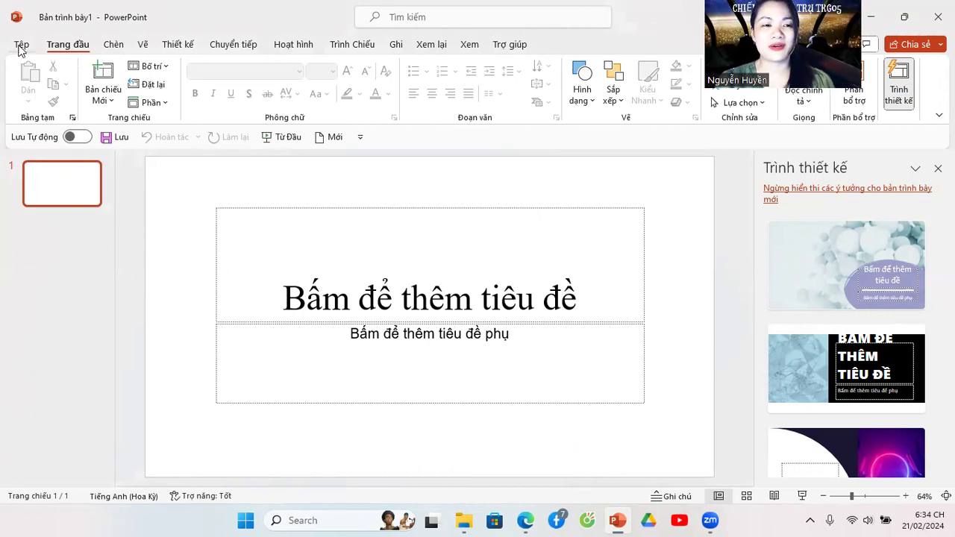
{"action": "left_click", "coordinate": [21, 46]}
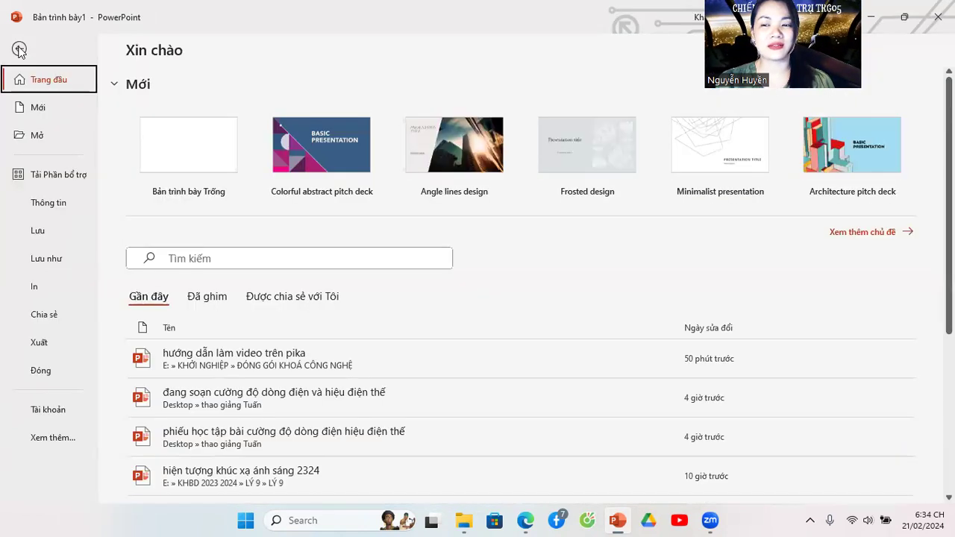
{"action": "left_click", "coordinate": [53, 440]}
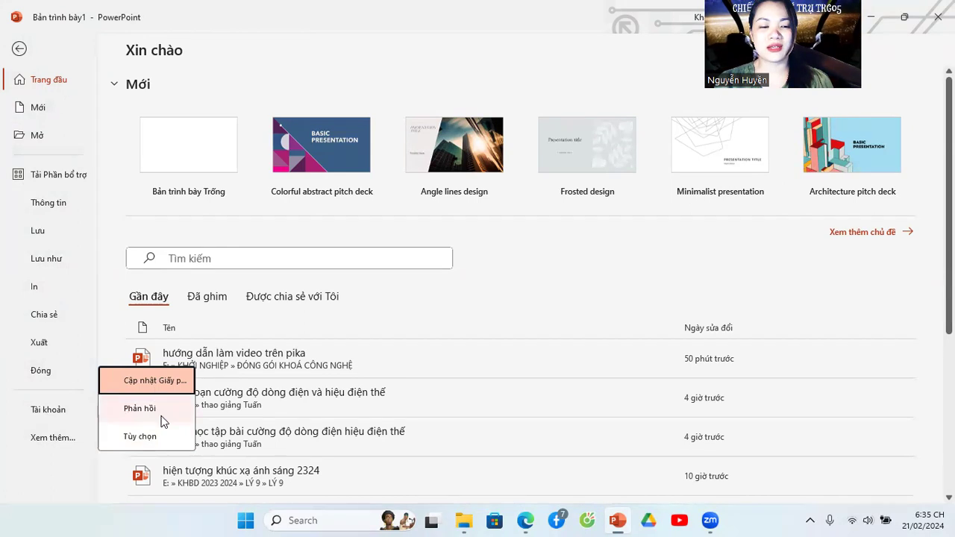
- Open PowerPoint Options (Tùy chọn) and go to the Language (Ngôn ngữ) page
{"action": "left_click", "coordinate": [147, 439]}
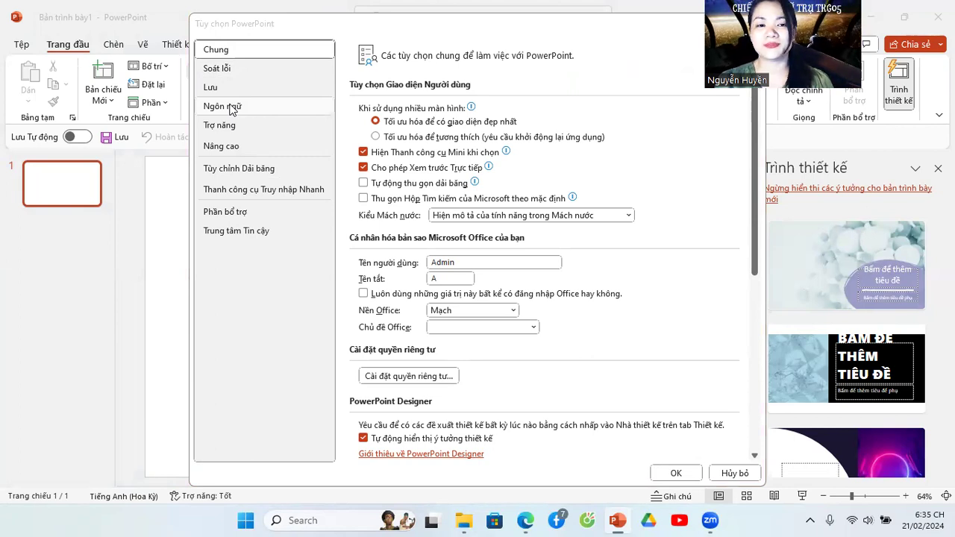
{"action": "left_click", "coordinate": [223, 106]}
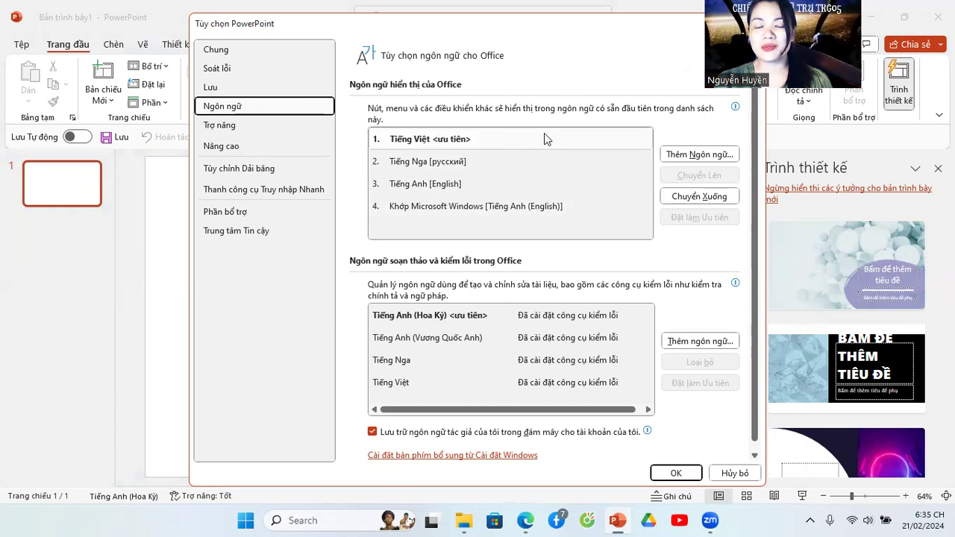
{"action": "left_click", "coordinate": [689, 155]}
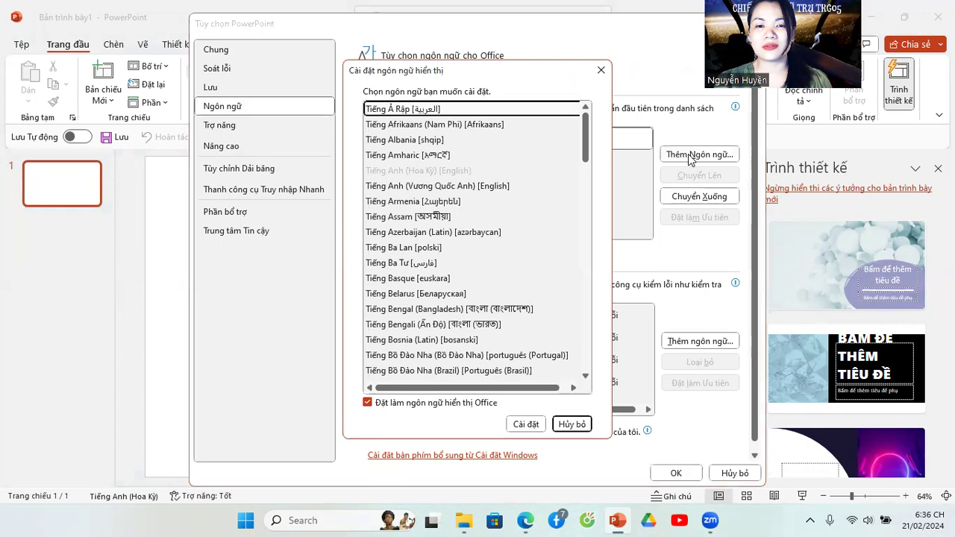
{"action": "left_click_drag", "start_coordinate": [586, 129], "coordinate": [576, 286]}
{"action": "scroll", "coordinate": [575, 292], "scroll_direction": "down", "scroll_amount": 2}
{"action": "scroll", "coordinate": [568, 298], "scroll_direction": "down", "scroll_amount": 1}
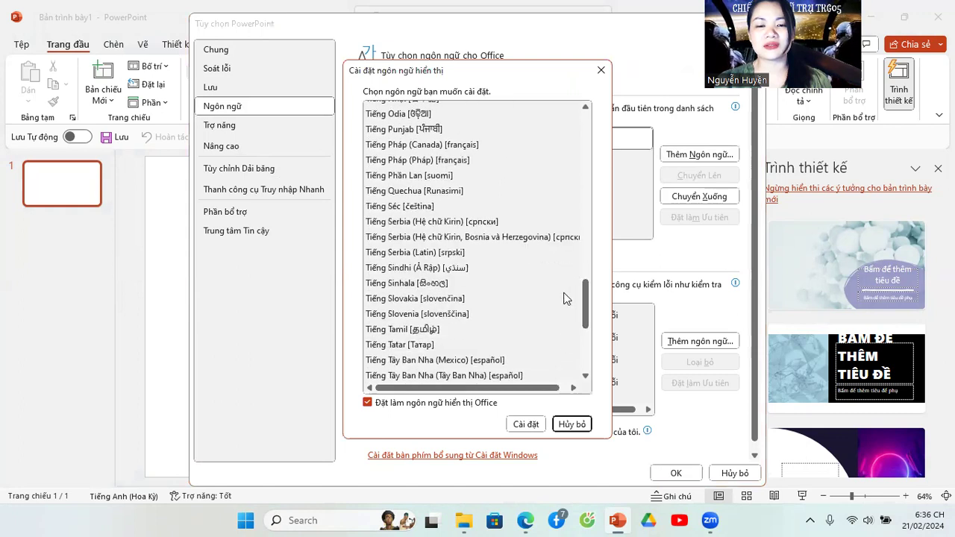
{"action": "scroll", "coordinate": [426, 221], "scroll_direction": "down", "scroll_amount": 1}
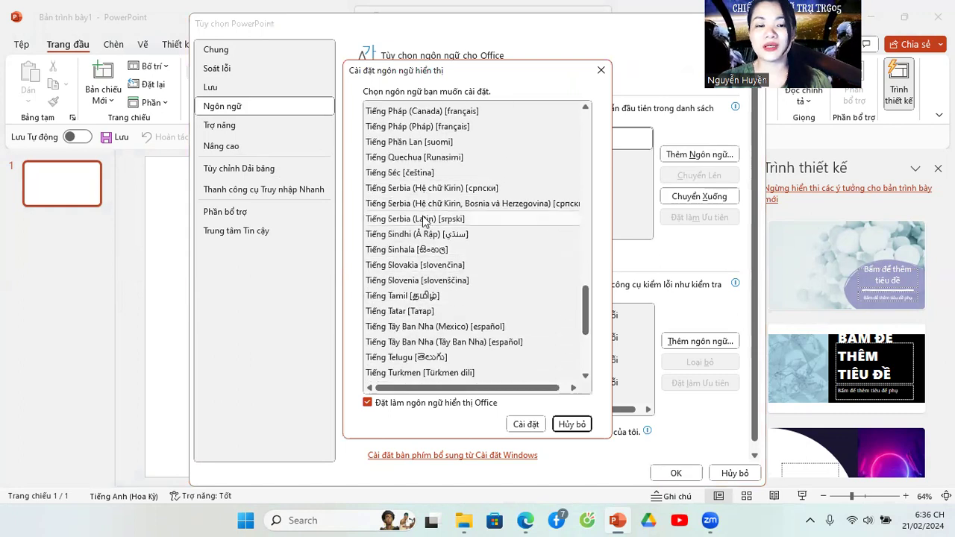
{"action": "left_click", "coordinate": [393, 173]}
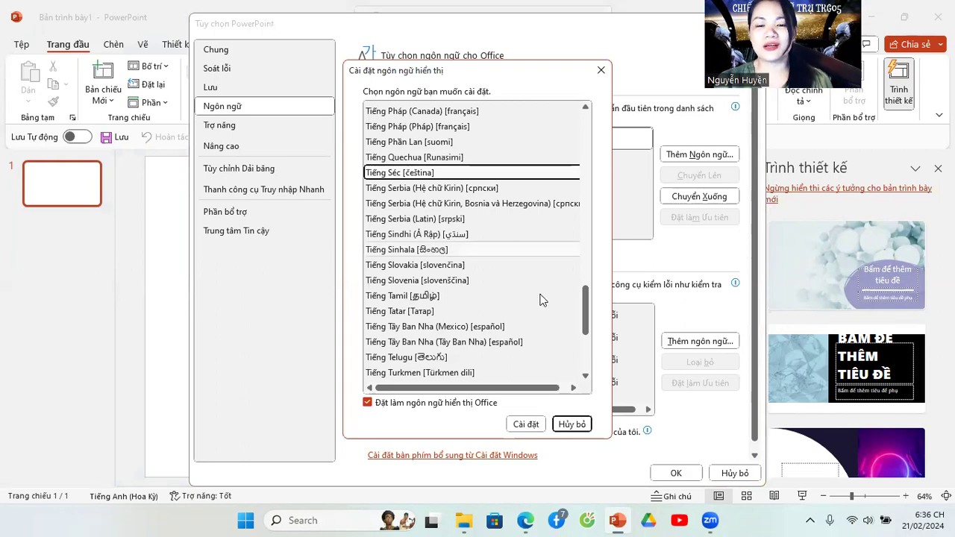
{"action": "left_click", "coordinate": [571, 425]}
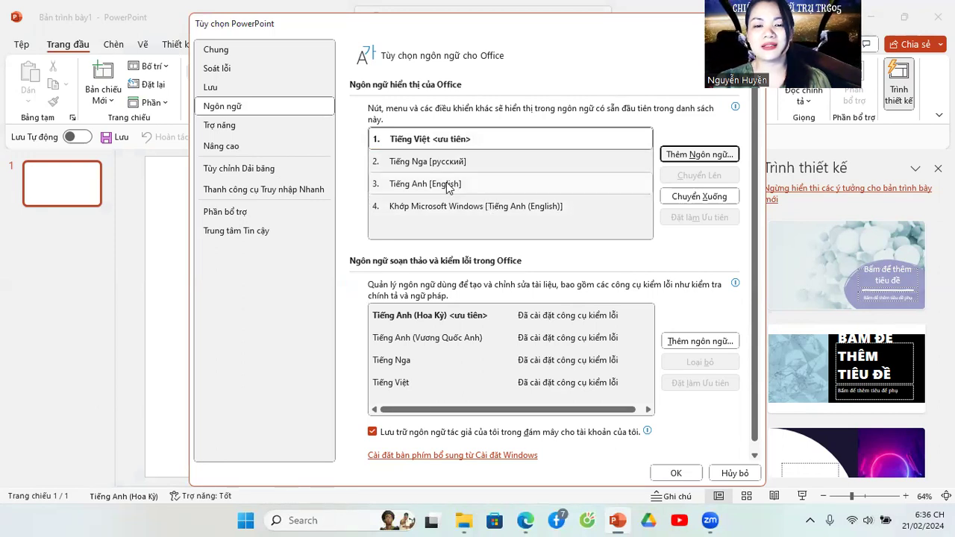
- Make English the preferred display language, apply with OK, and acknowledge the restart notice
{"action": "left_click", "coordinate": [445, 190]}
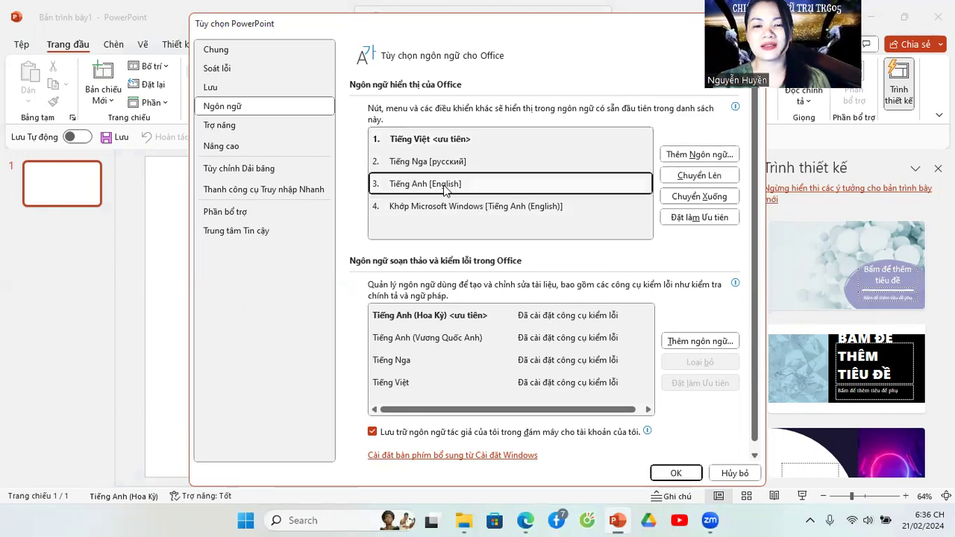
{"action": "left_click", "coordinate": [690, 219]}
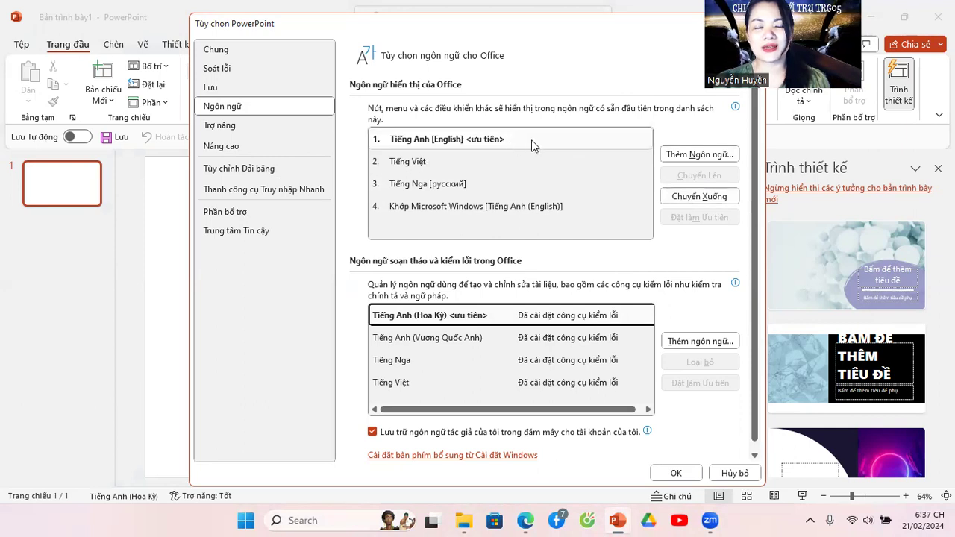
{"action": "left_click", "coordinate": [676, 472]}
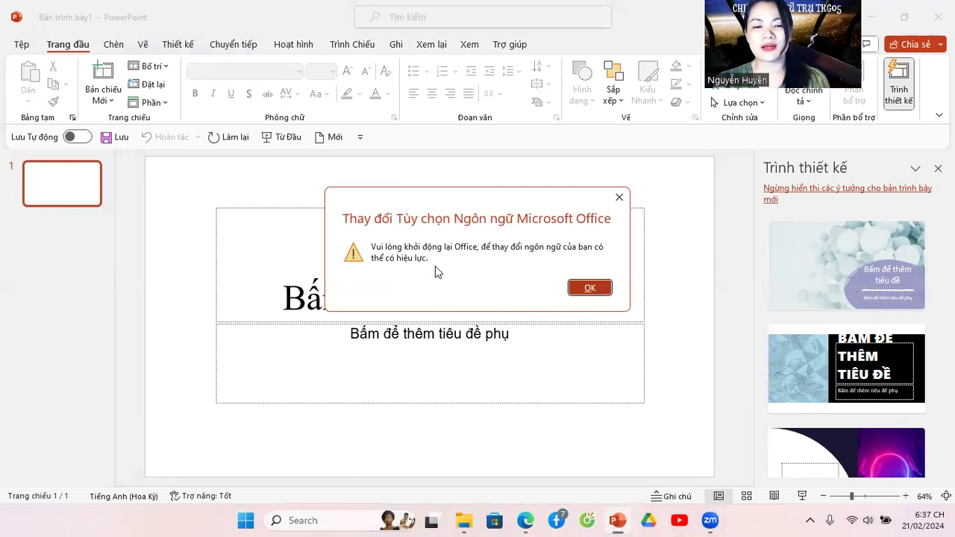
{"action": "left_click", "coordinate": [604, 288]}
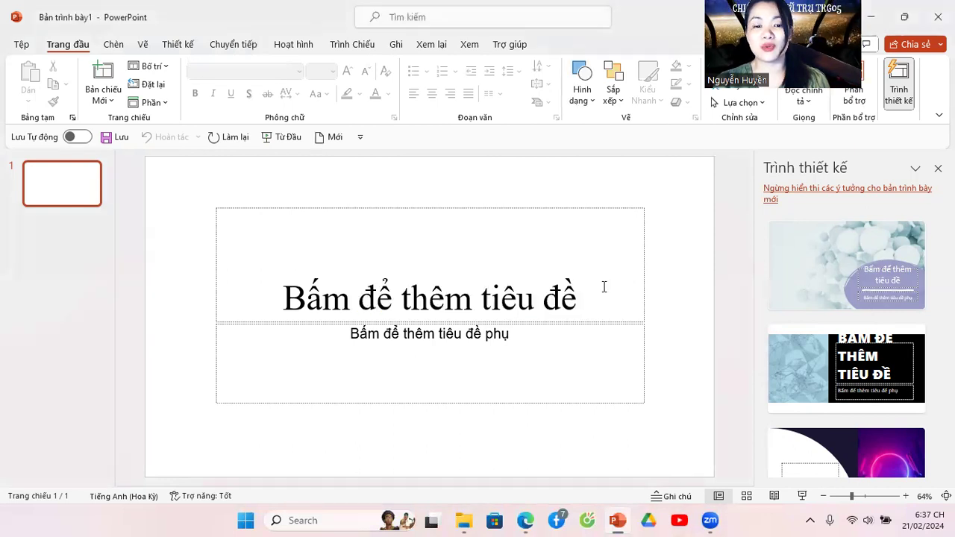
- Close PowerPoint and relaunch it from the desktop icon to load the English interface
{"action": "left_click", "coordinate": [938, 17]}
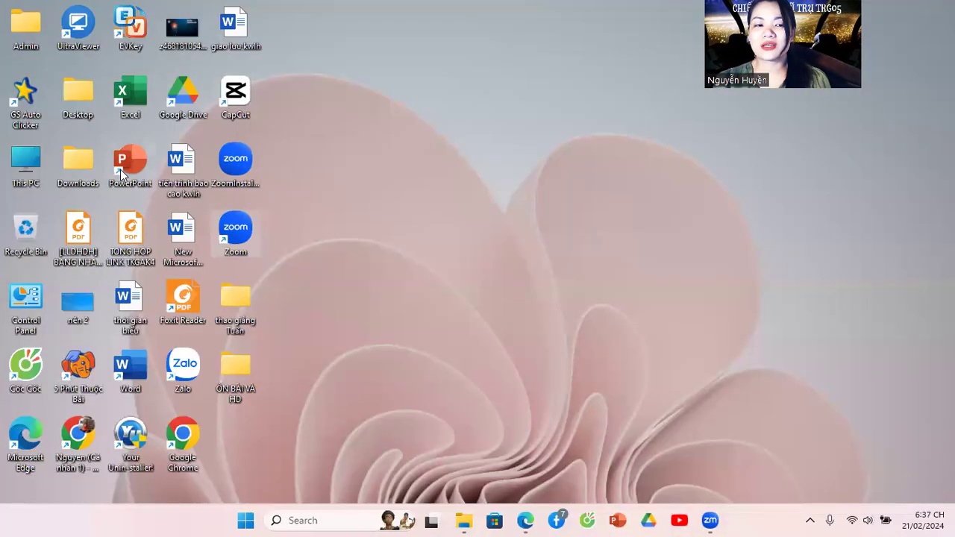
{"action": "double_click", "coordinate": [133, 154]}
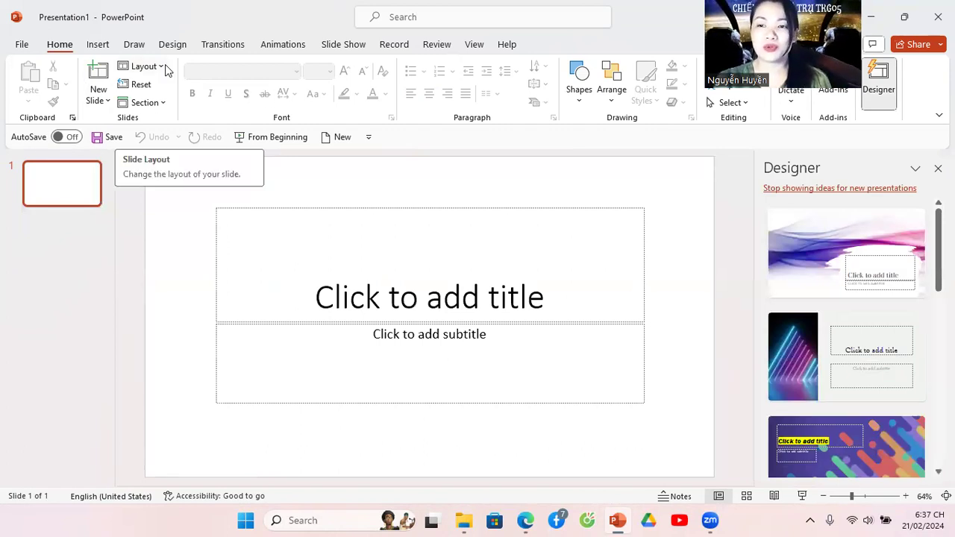
- Go through File > More > Options to the Language page showing English as preferred
{"action": "left_click", "coordinate": [14, 46]}
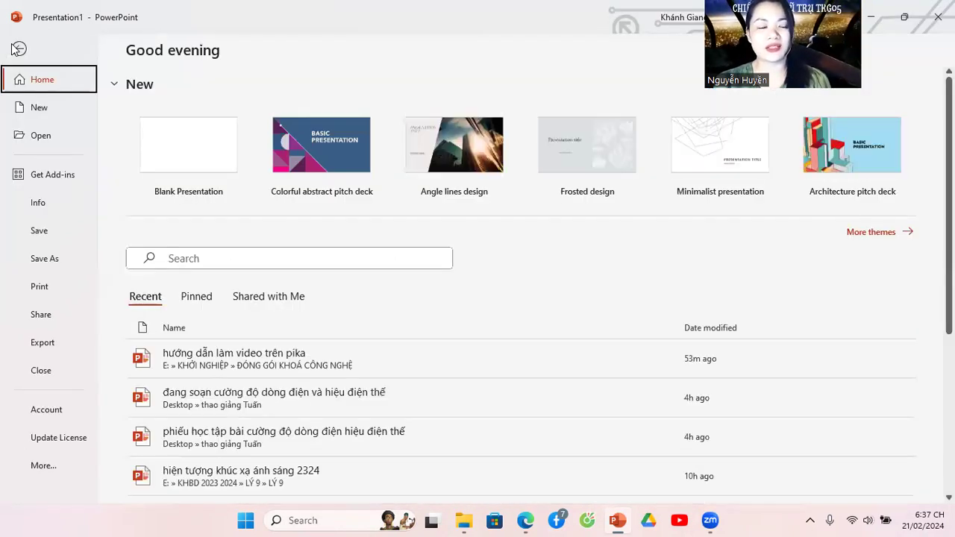
{"action": "left_click", "coordinate": [45, 467]}
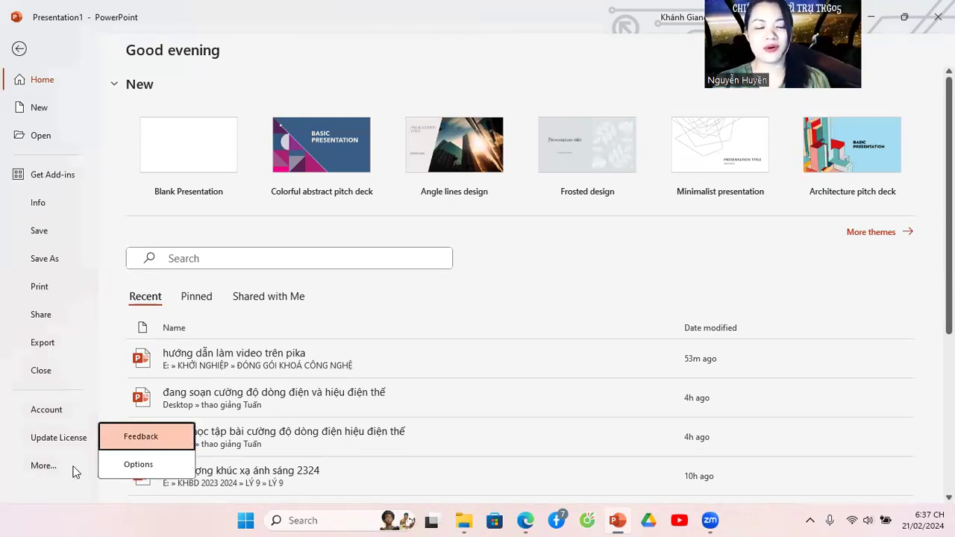
{"action": "left_click", "coordinate": [139, 465]}
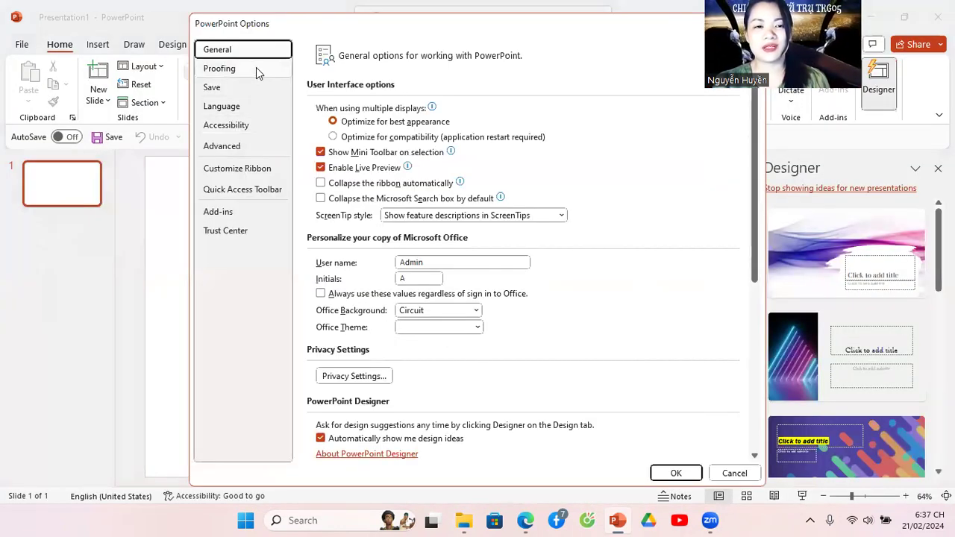
{"action": "left_click", "coordinate": [228, 109]}
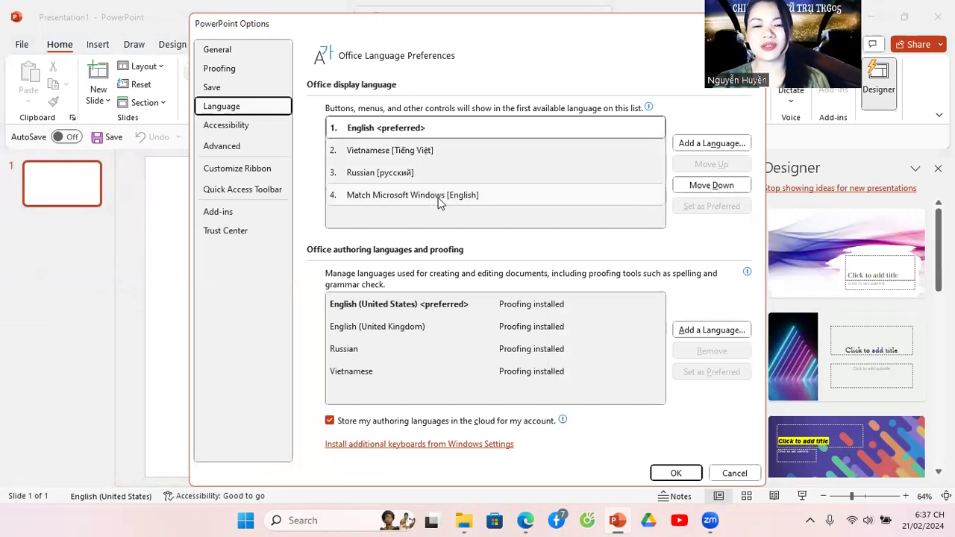
{"action": "left_click", "coordinate": [712, 143]}
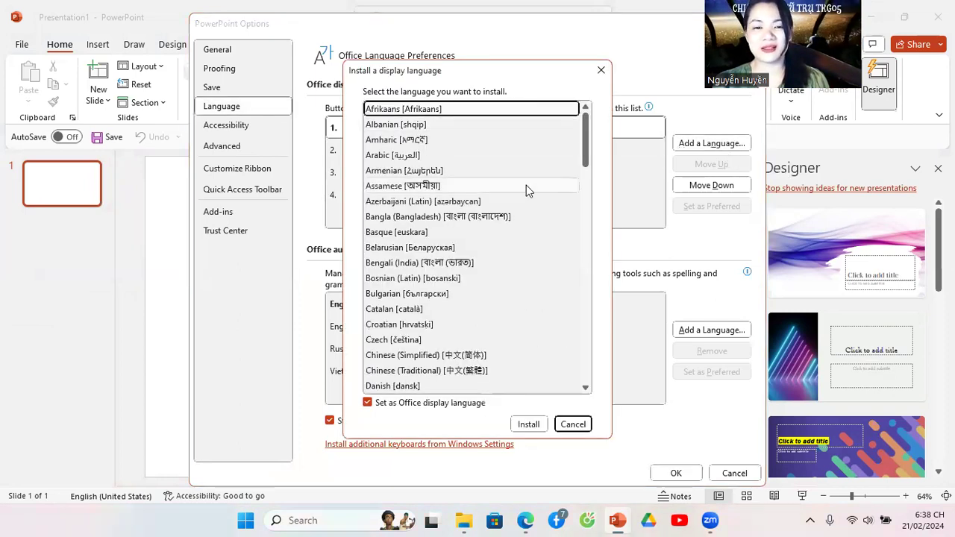
{"action": "scroll", "coordinate": [526, 185], "scroll_direction": "down", "scroll_amount": 4}
{"action": "scroll", "coordinate": [494, 221], "scroll_direction": "down", "scroll_amount": 4}
{"action": "scroll", "coordinate": [494, 221], "scroll_direction": "down", "scroll_amount": 7}
{"action": "scroll", "coordinate": [494, 221], "scroll_direction": "down", "scroll_amount": 5}
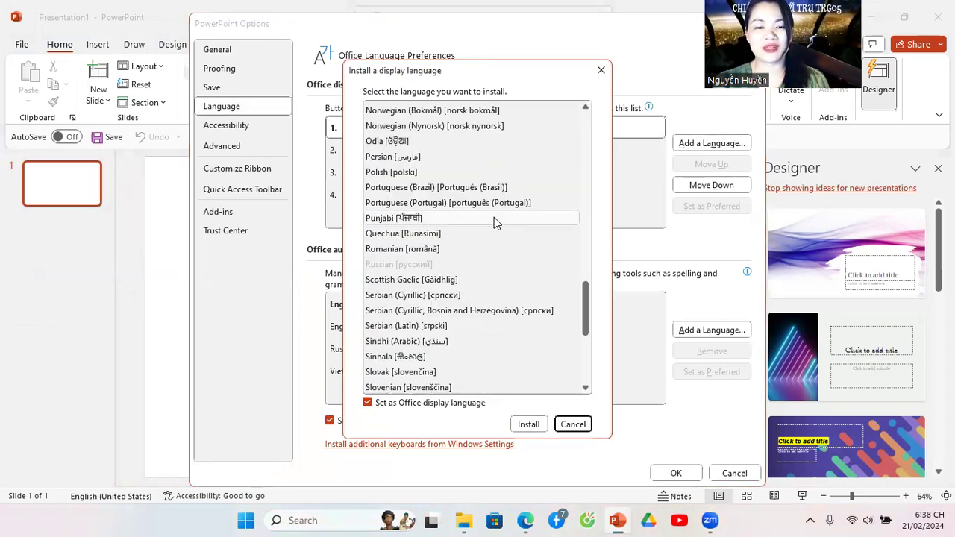
{"action": "scroll", "coordinate": [494, 221], "scroll_direction": "down", "scroll_amount": 5}
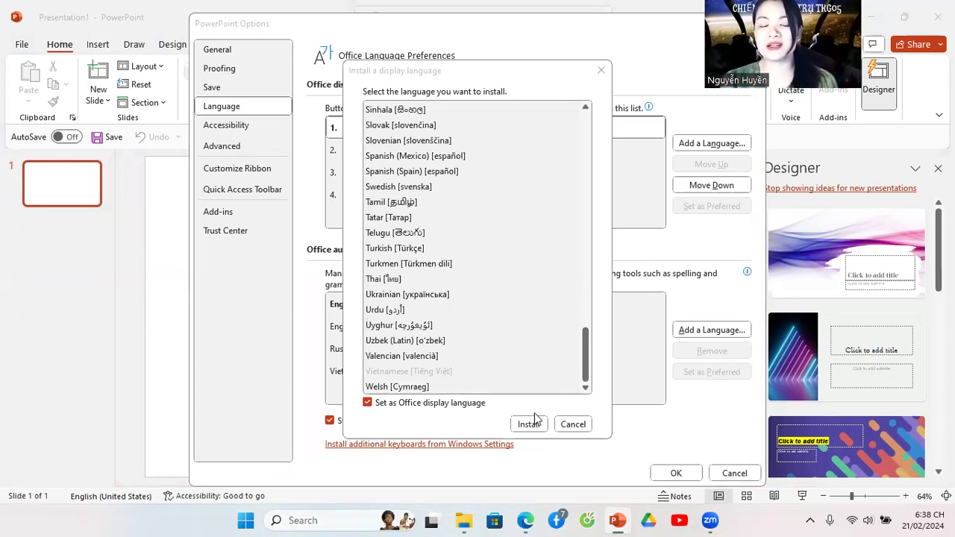
{"action": "left_click", "coordinate": [572, 425]}
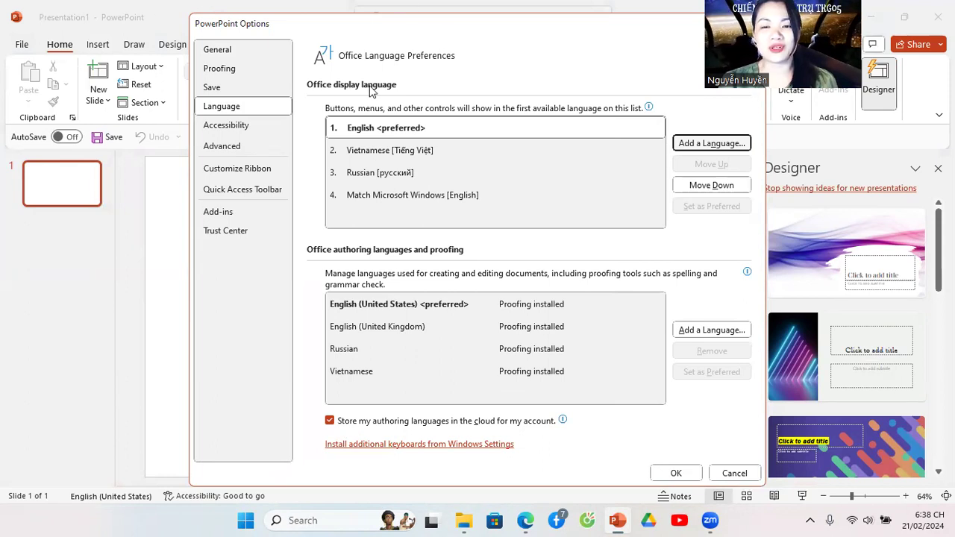
- Set Vietnamese as the preferred display language, confirm both OK prompts, and close PowerPoint
{"action": "left_click", "coordinate": [430, 154]}
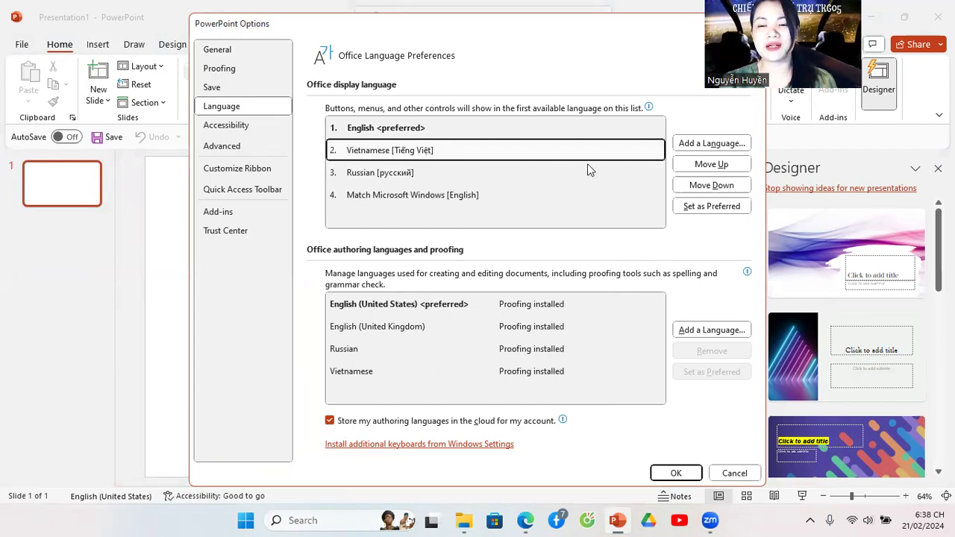
{"action": "left_click", "coordinate": [710, 165]}
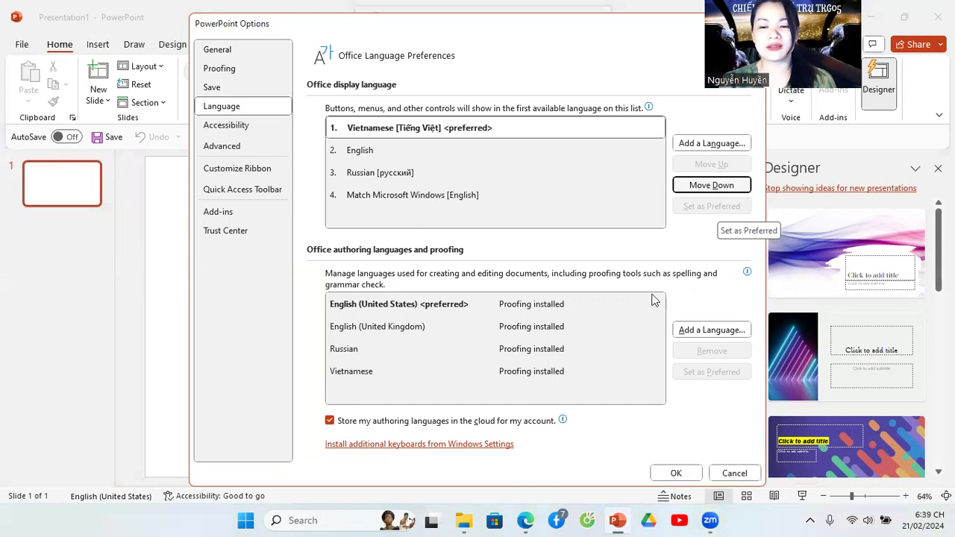
{"action": "left_click", "coordinate": [677, 475]}
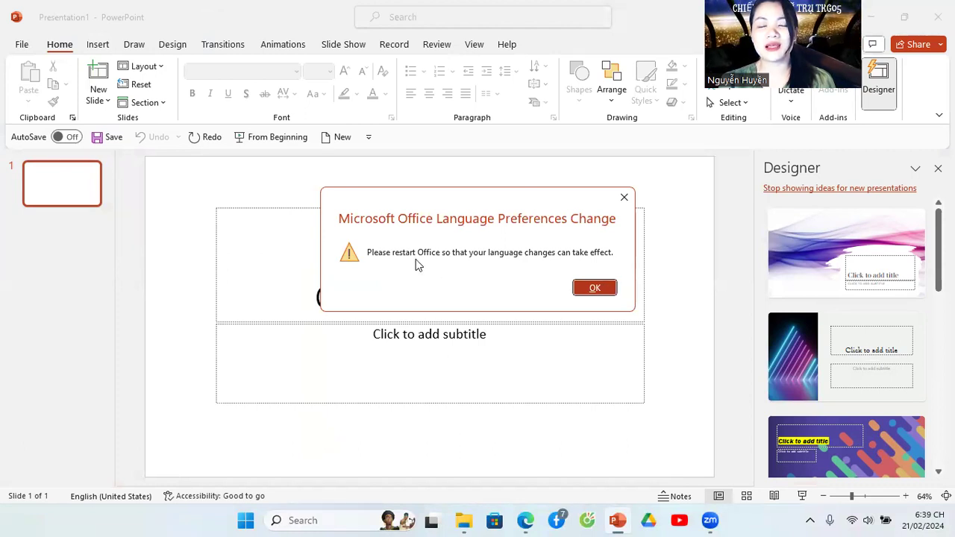
{"action": "left_click", "coordinate": [595, 287]}
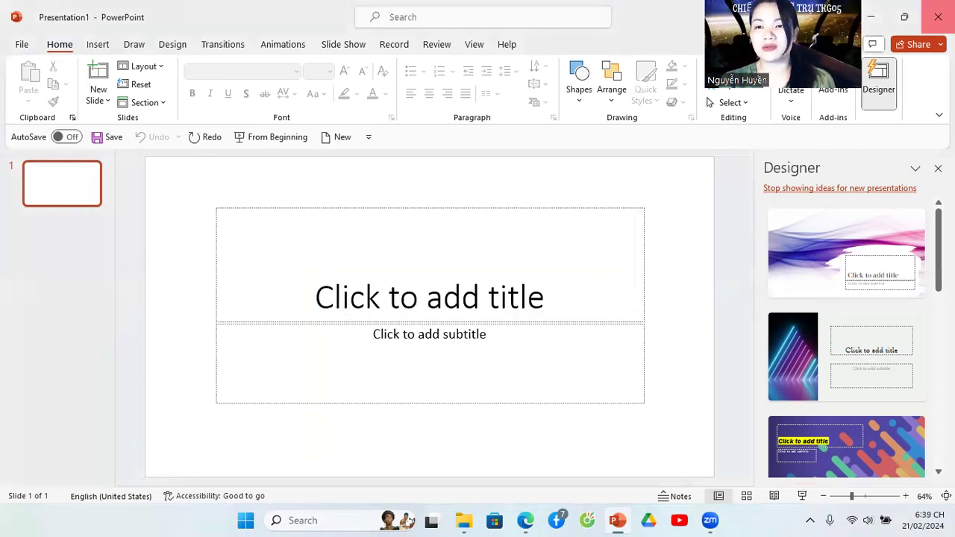
{"action": "left_click", "coordinate": [939, 17]}
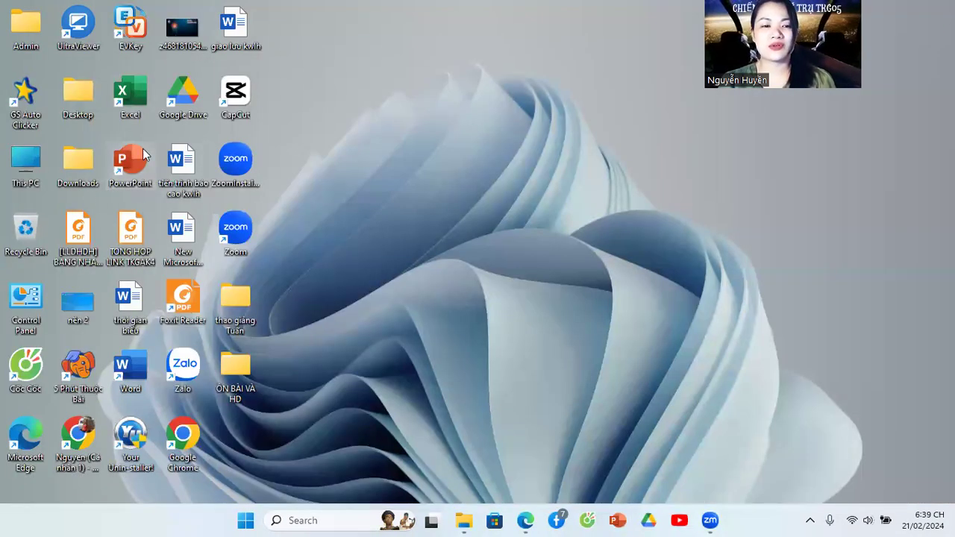